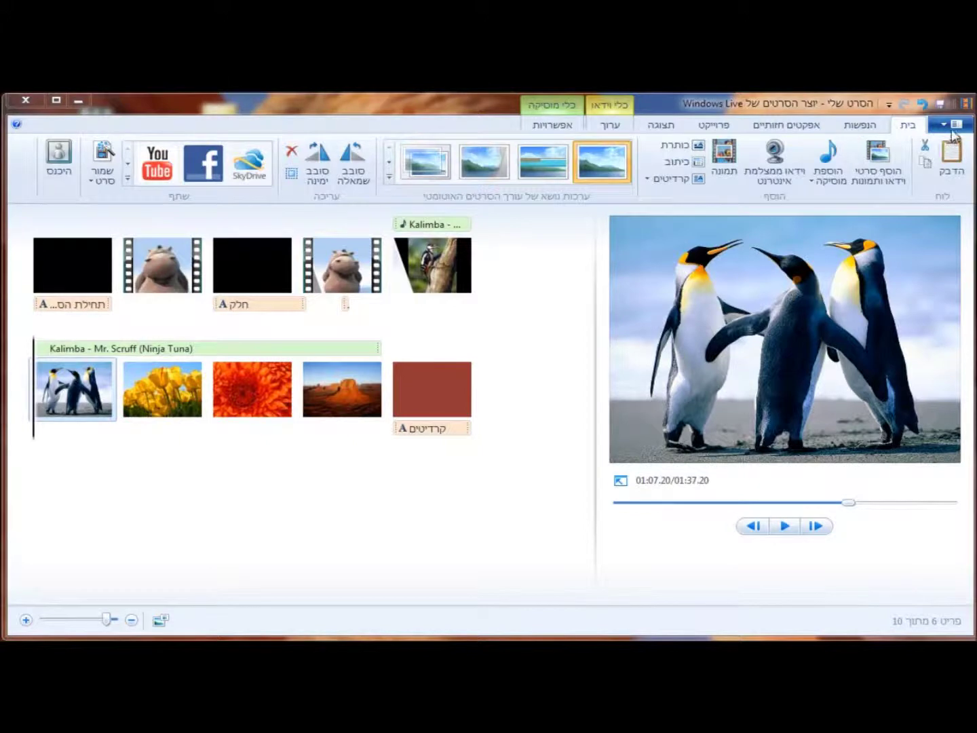
Save the project to the desktop as "הסרט שלי" and move its file icon toward the middle of the desktop
click(948, 128)
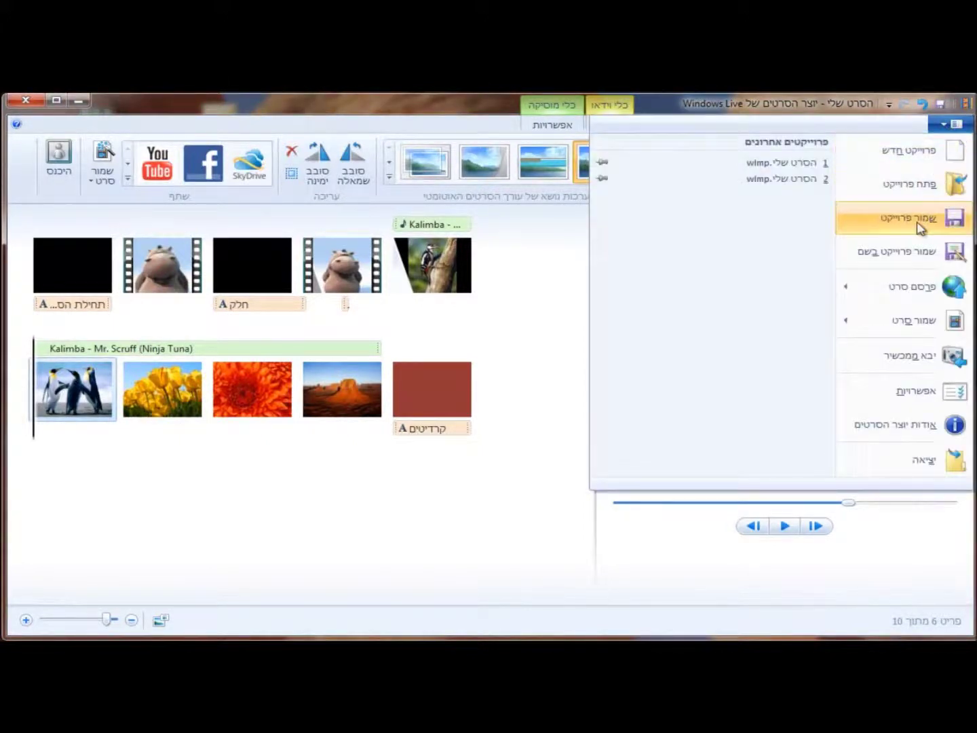
click(903, 258)
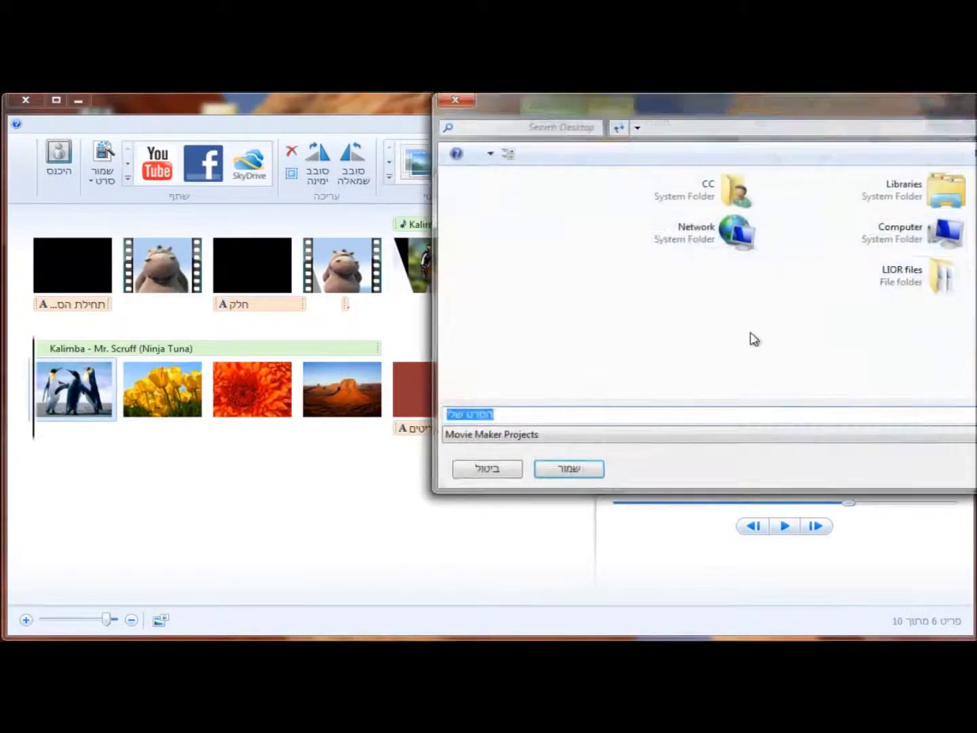
click(546, 472)
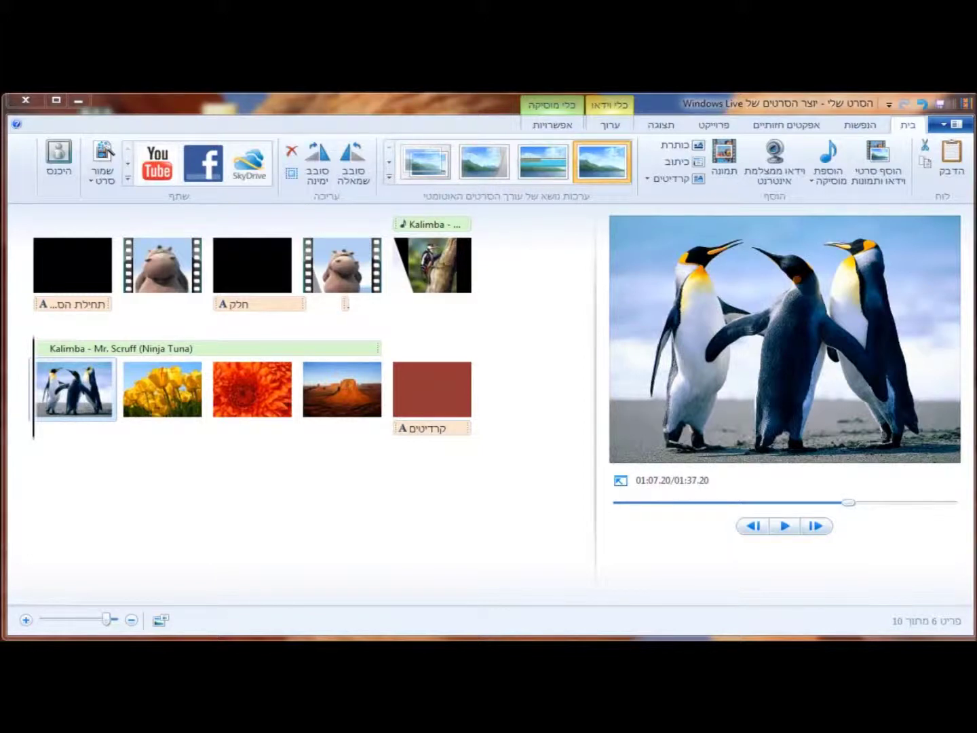
click(78, 101)
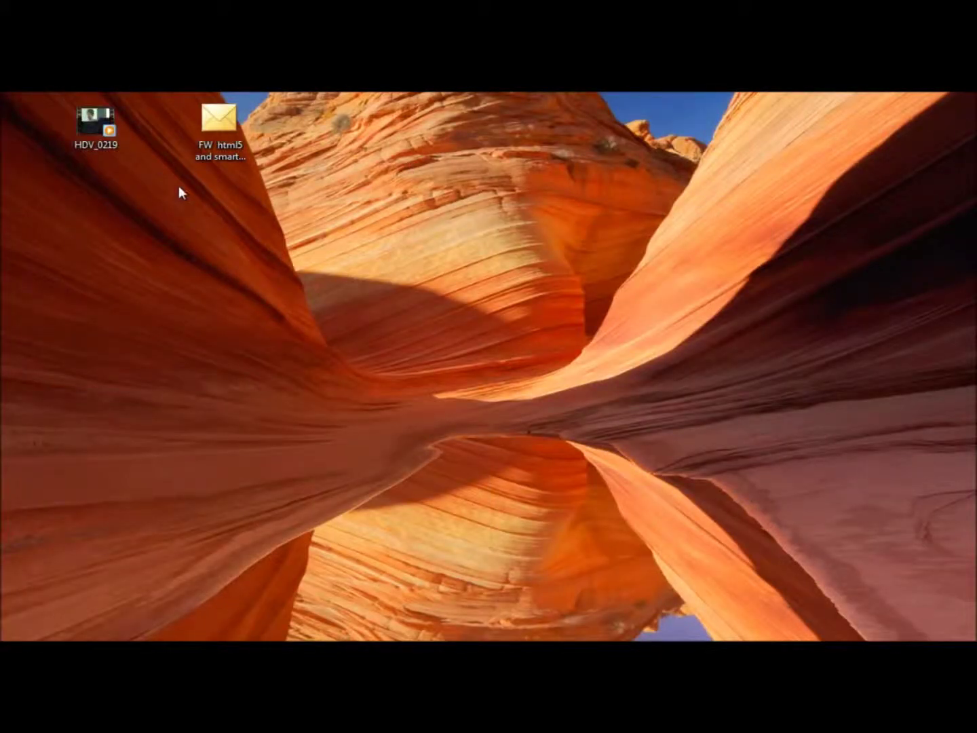
drag(155, 422, 573, 293)
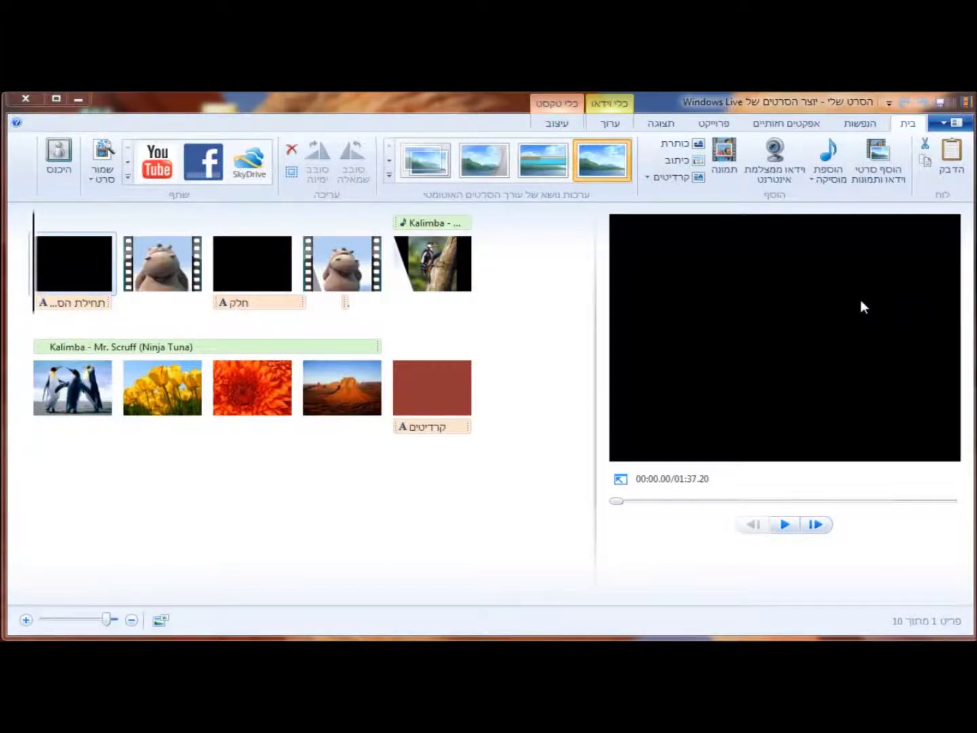
Start a new custom movie-saving setting and name it "סרט לאינטרנט"
click(102, 180)
click(102, 180)
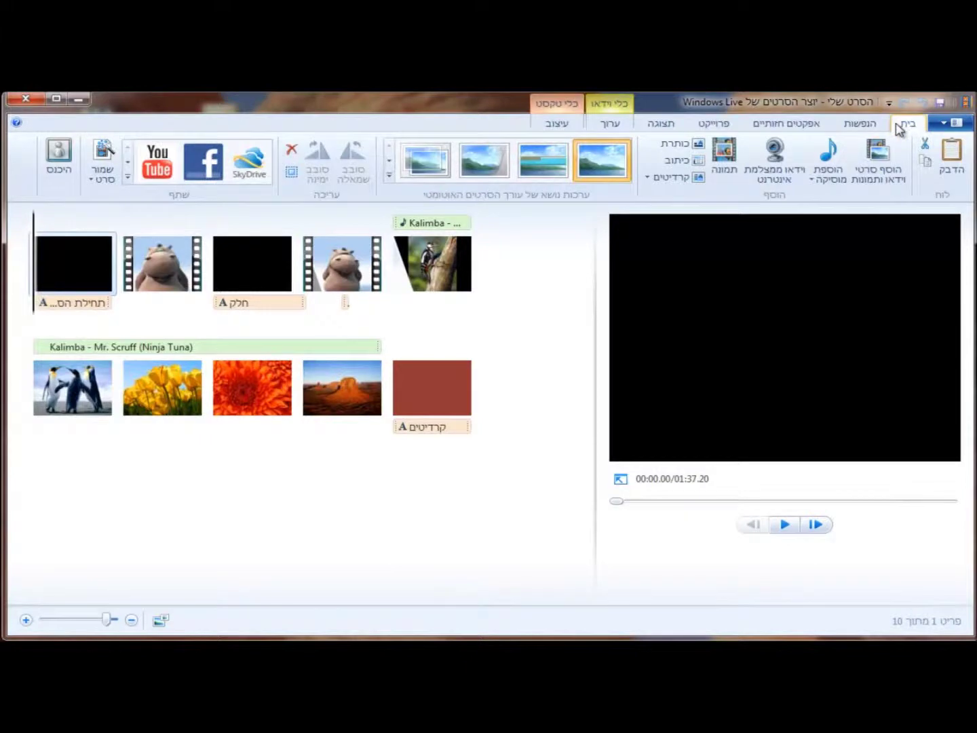
click(945, 127)
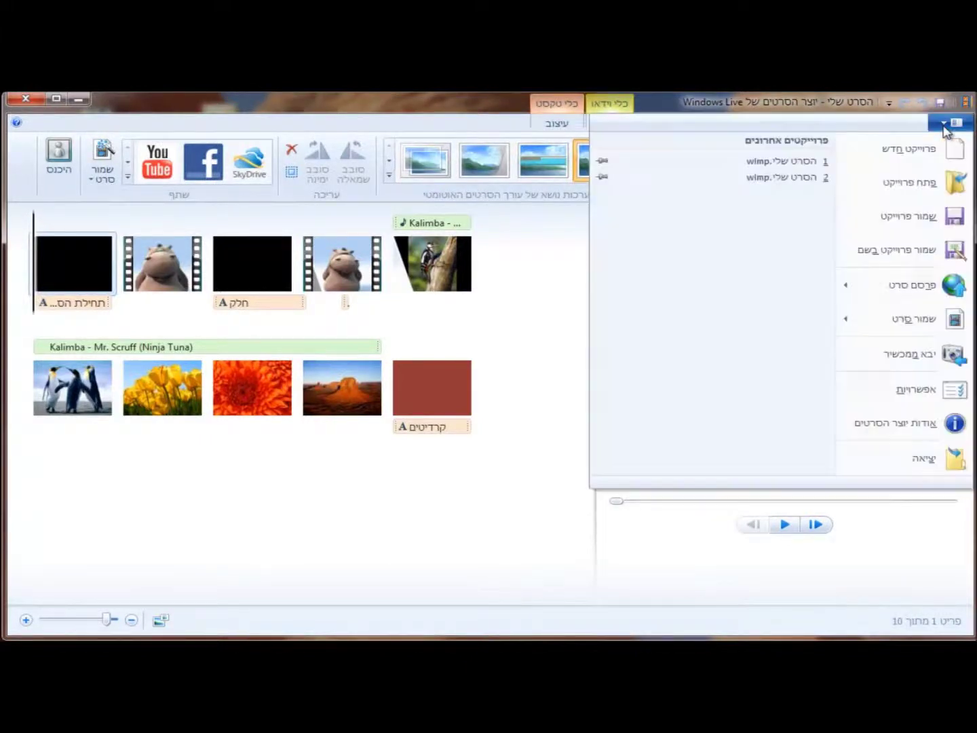
mouse_move(899, 331)
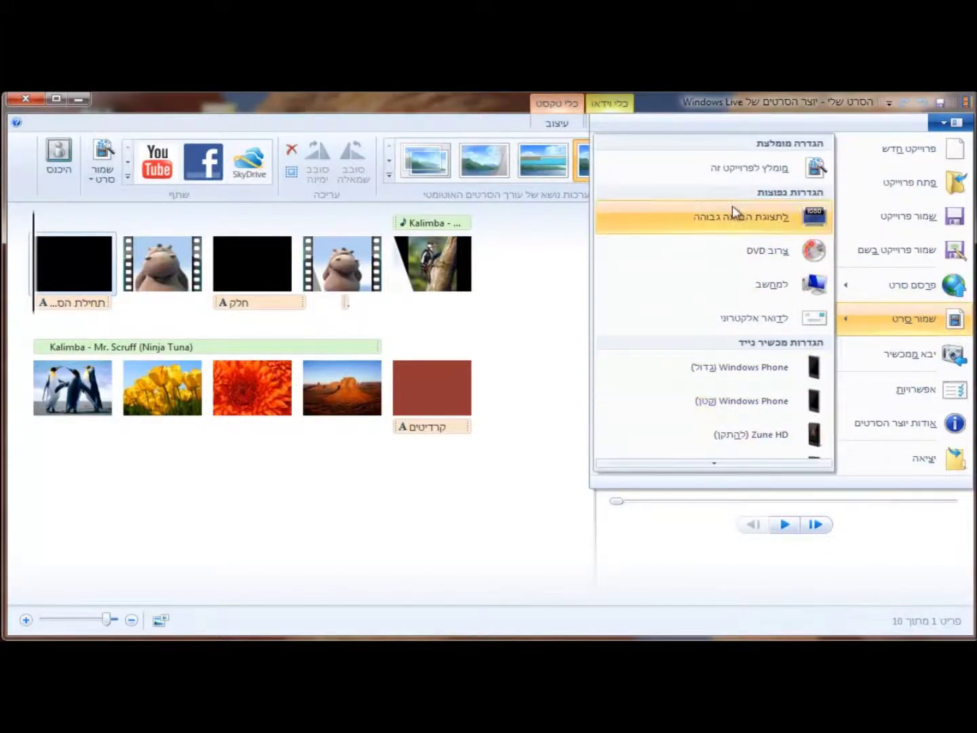
click(718, 463)
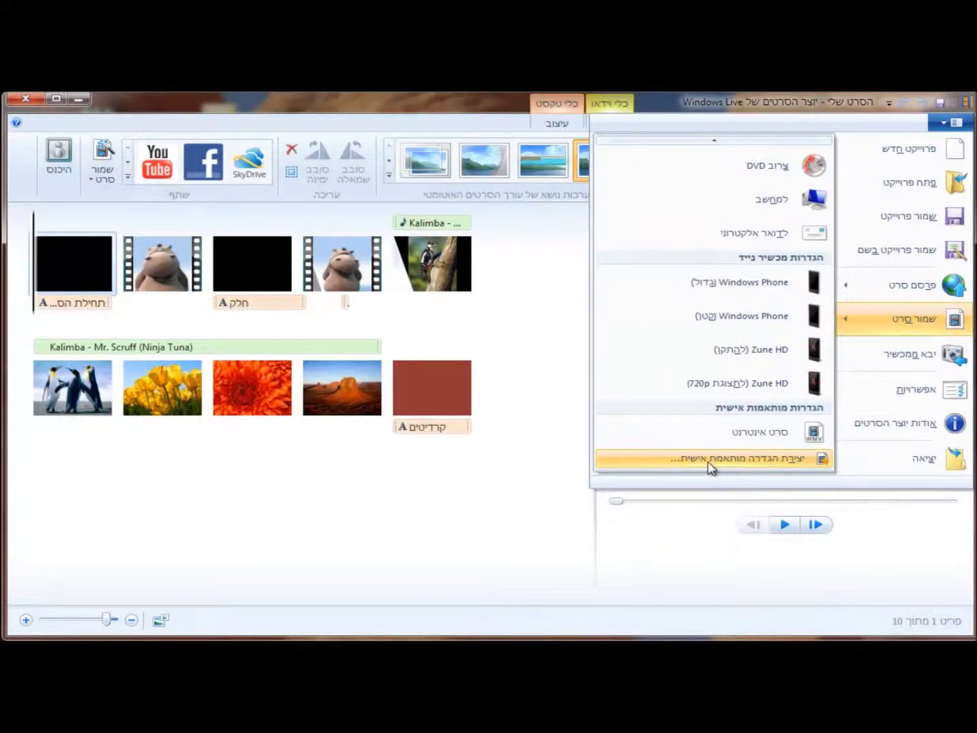
click(709, 467)
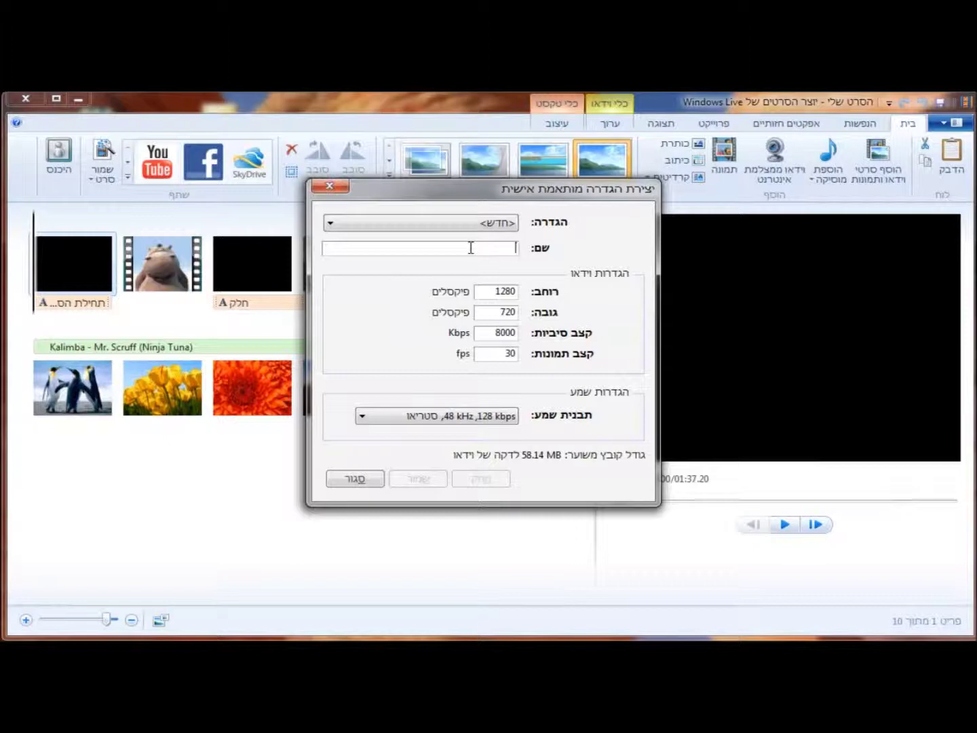
text(ע)
key(BackSpace)
text(ס)
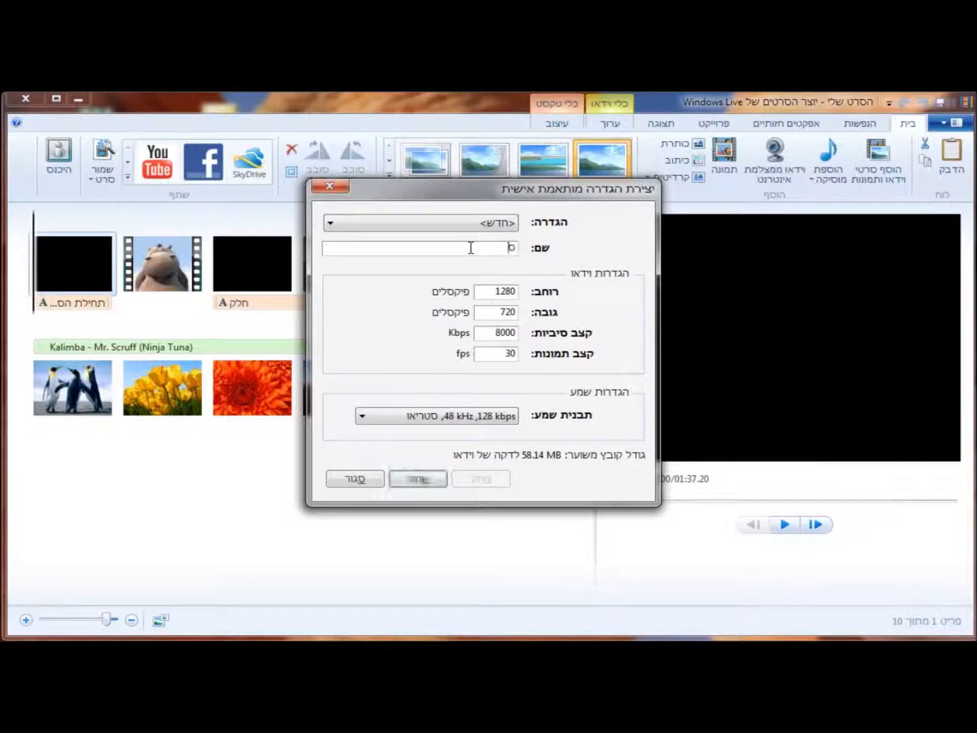
text(רט לאינטרנט)
key(Tab)
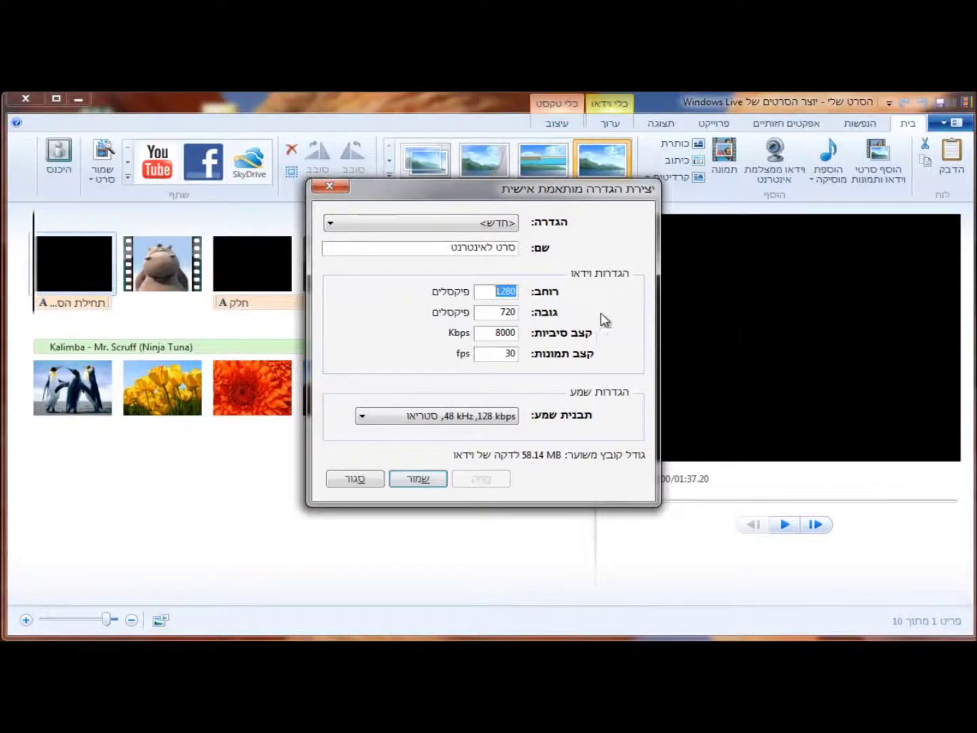
Set the custom setting's video width to 640 pixels, height to 480 pixels and bit rate to 1000 Kbps
text(640)
key(Tab)
key(Home)
key(Delete)
key(Delete)
key(Delete)
text(480)
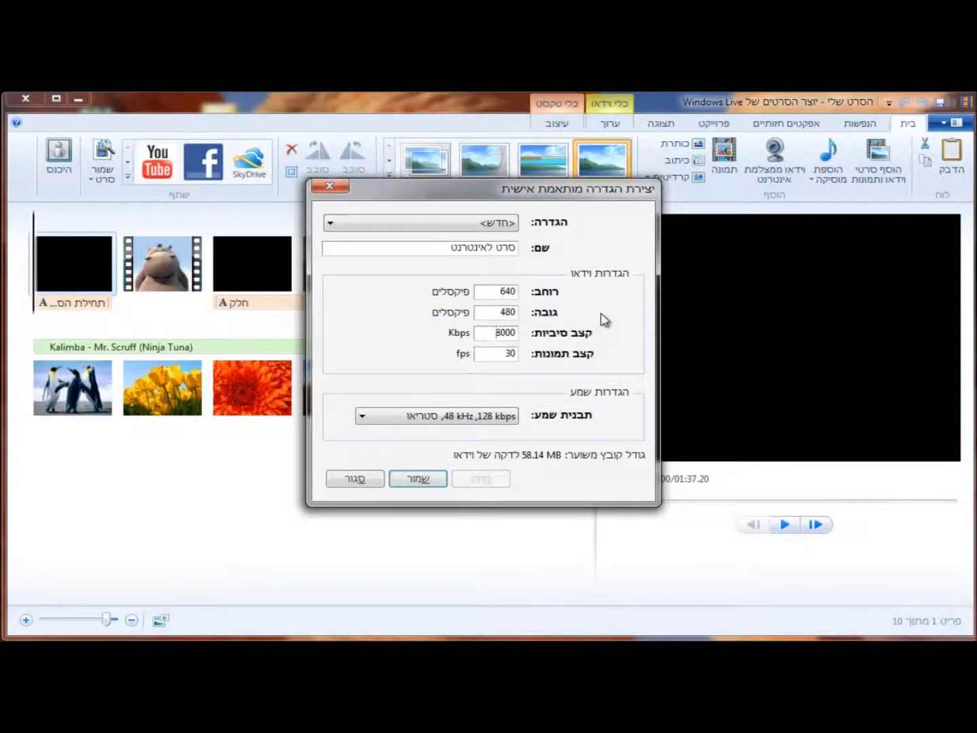
key(Delete)
text(1000)
Choose the 48 kHz, 128 kbps stereo audio format and save the custom setting as "סרט לאינטרנט", closing its dialog
click(487, 425)
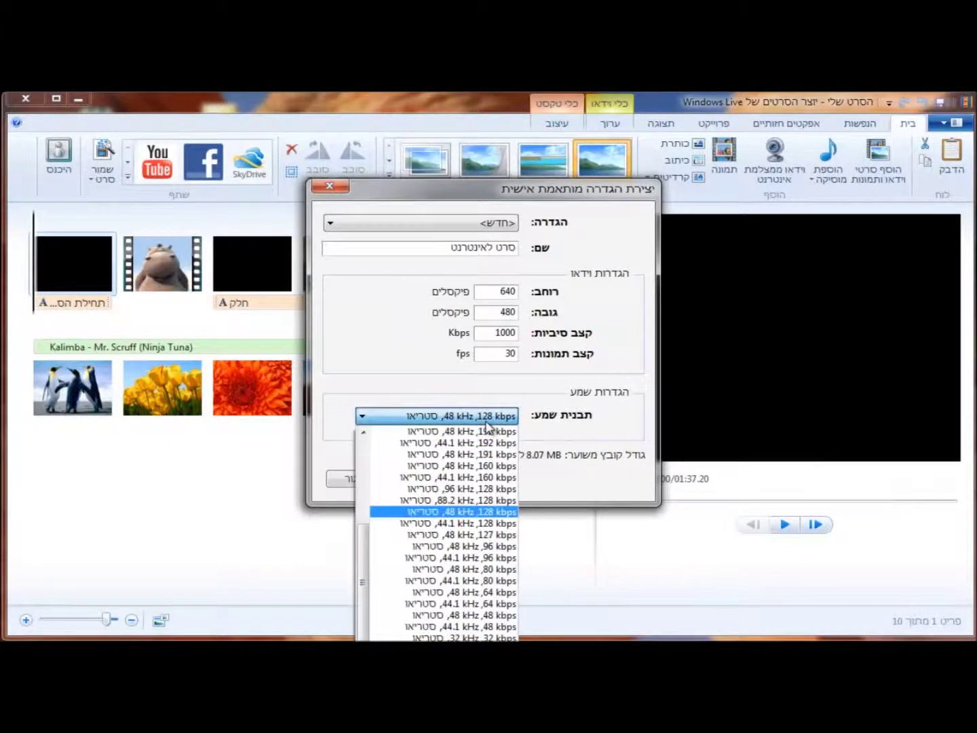
click(465, 512)
key(Return)
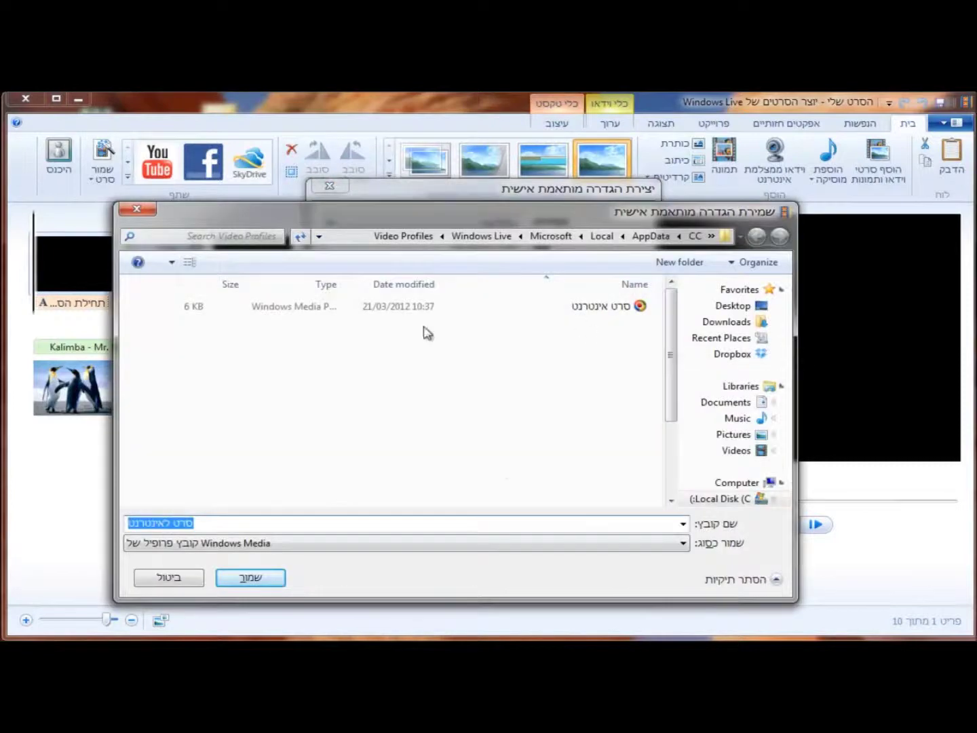
click(251, 578)
click(353, 480)
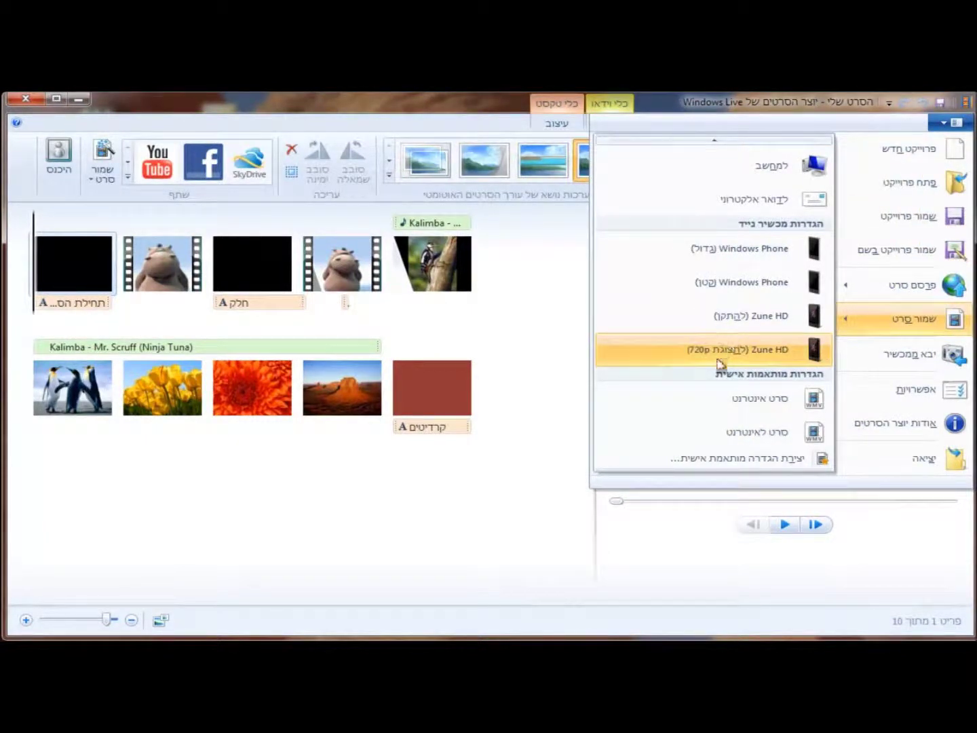
Export the movie with the "סרט לאינטרנט" setting to the desktop as a Windows Media video named "הסרט שלי"
click(760, 438)
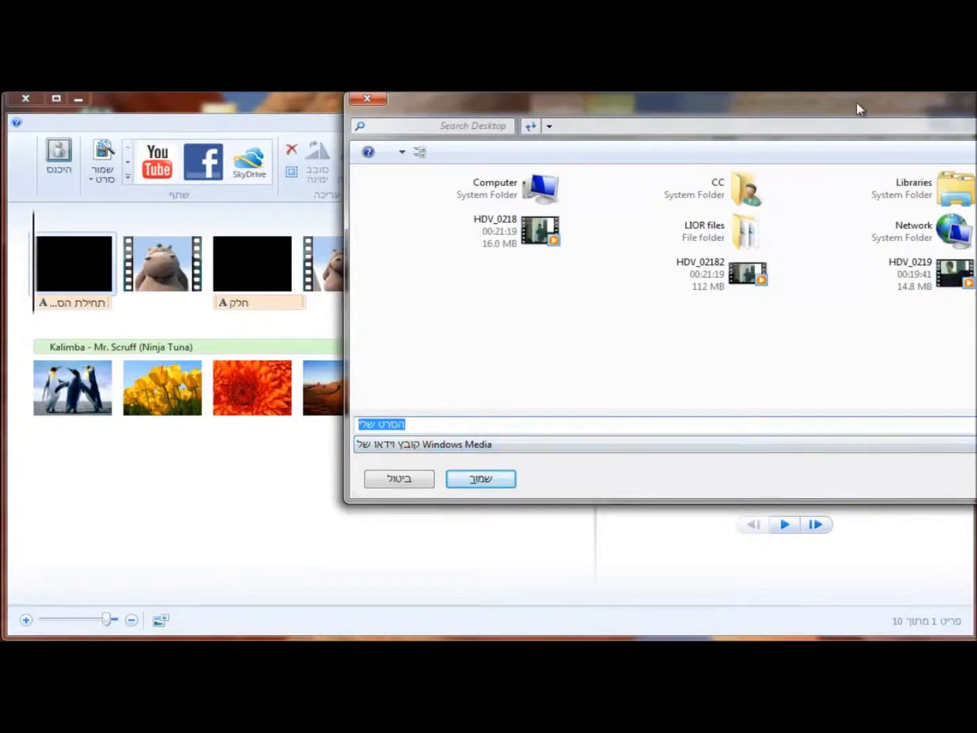
drag(856, 102, 669, 144)
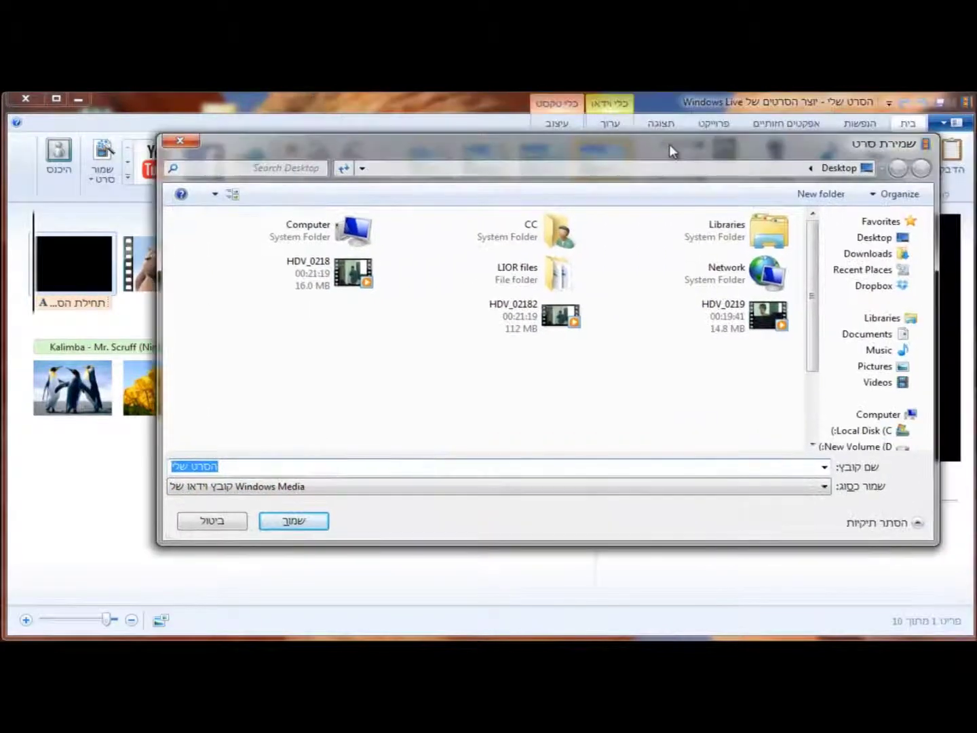
click(308, 532)
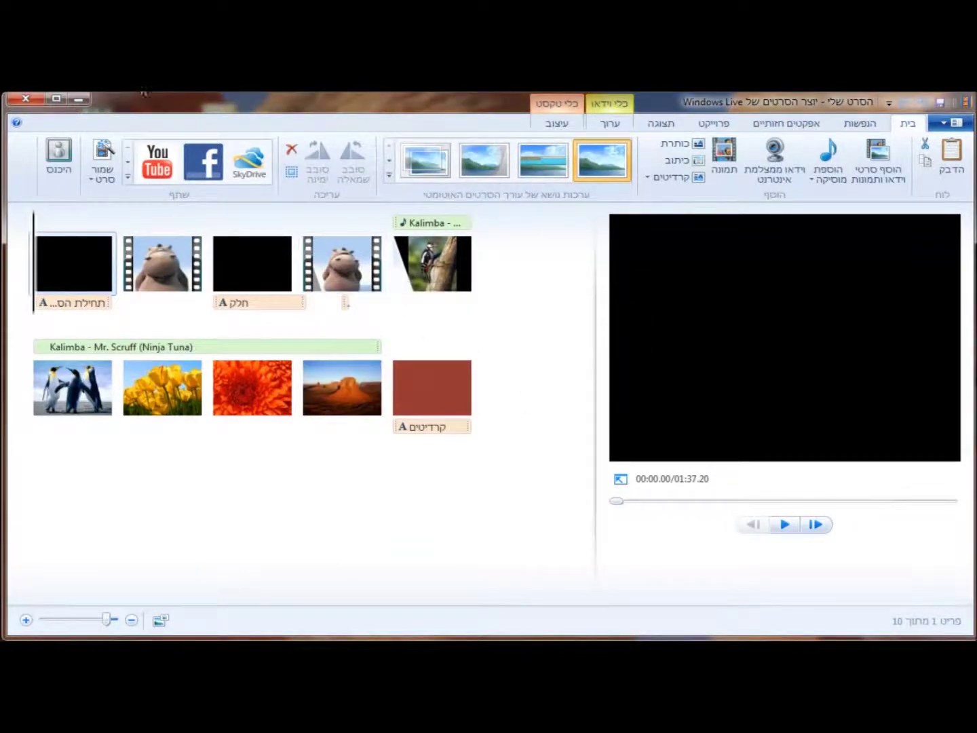
Play the exported "הסרט שלי" video from the desktop in Windows Media Player and skip through it from start to credits
click(80, 98)
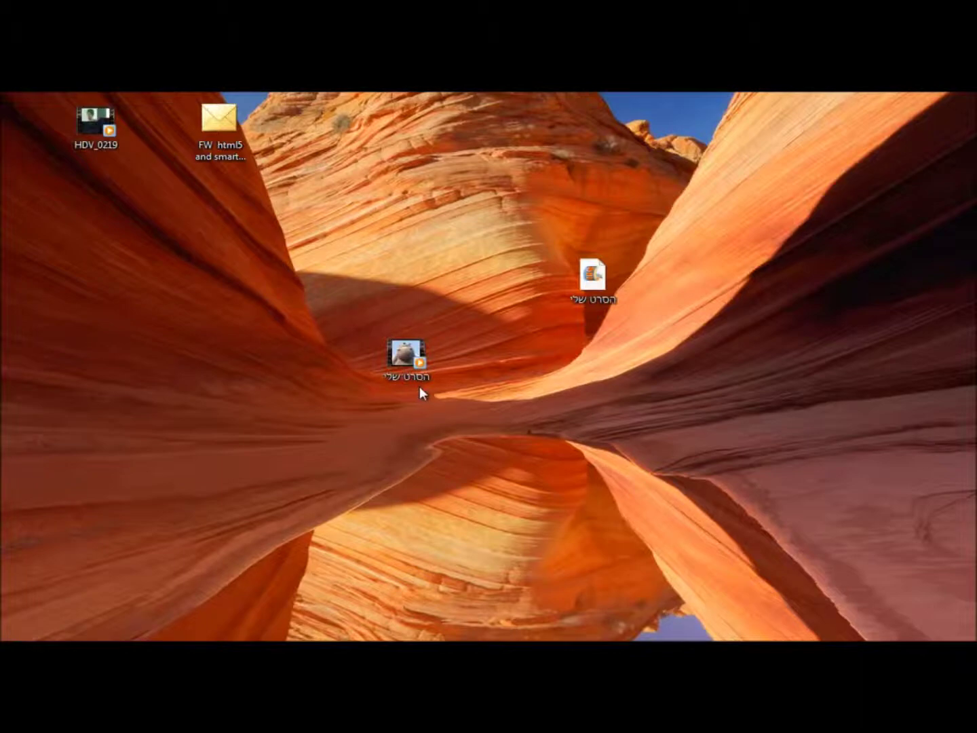
double_click(400, 364)
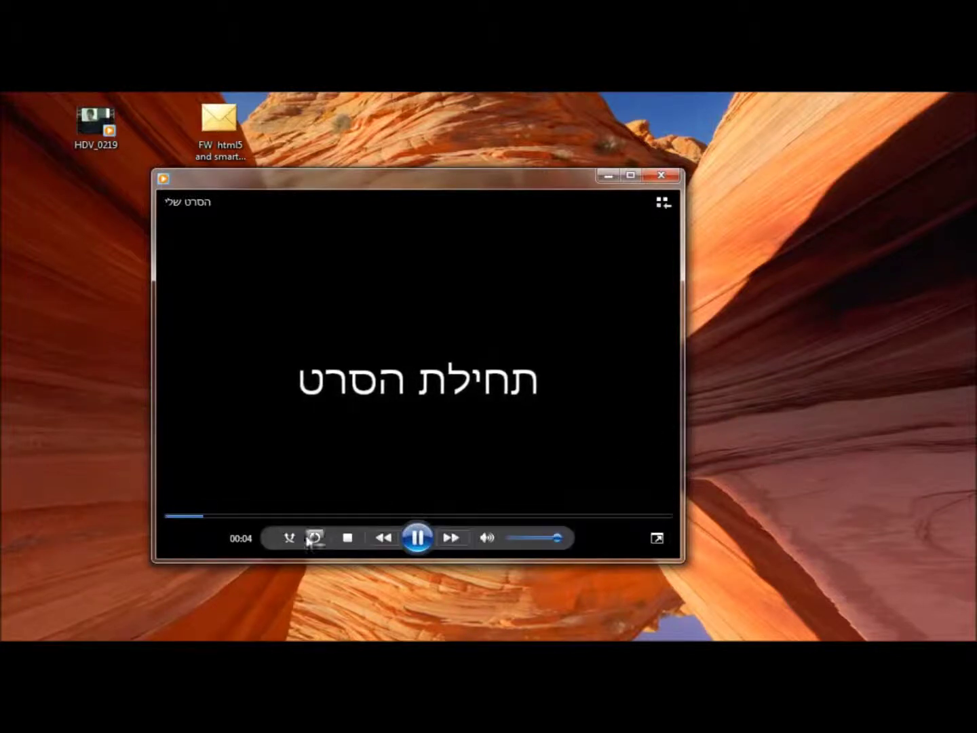
click(233, 518)
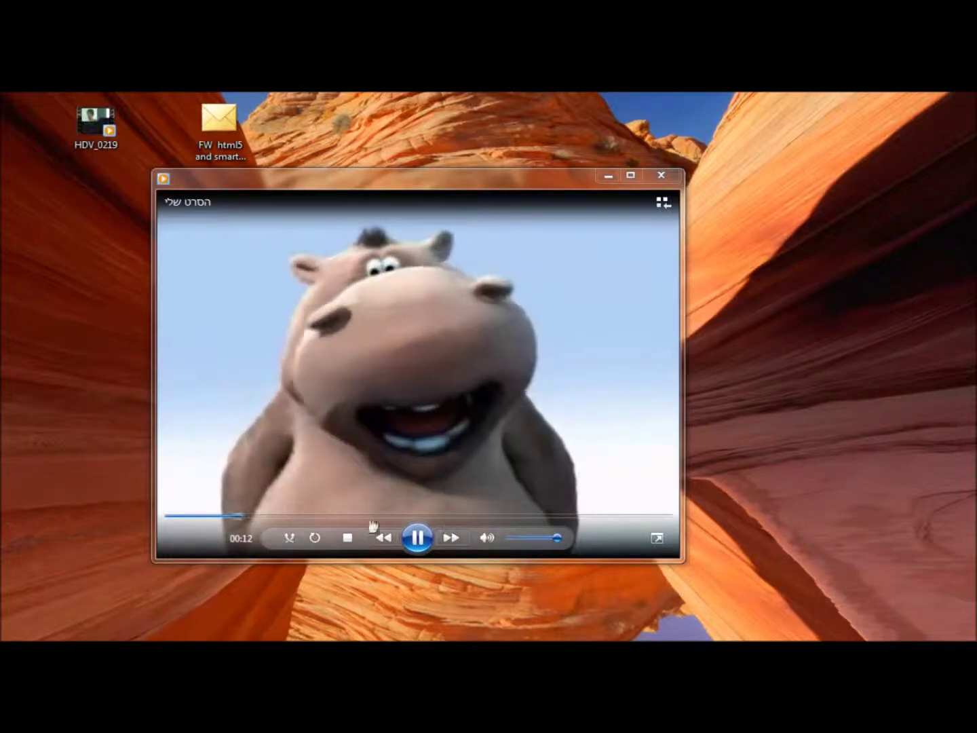
click(277, 517)
click(312, 518)
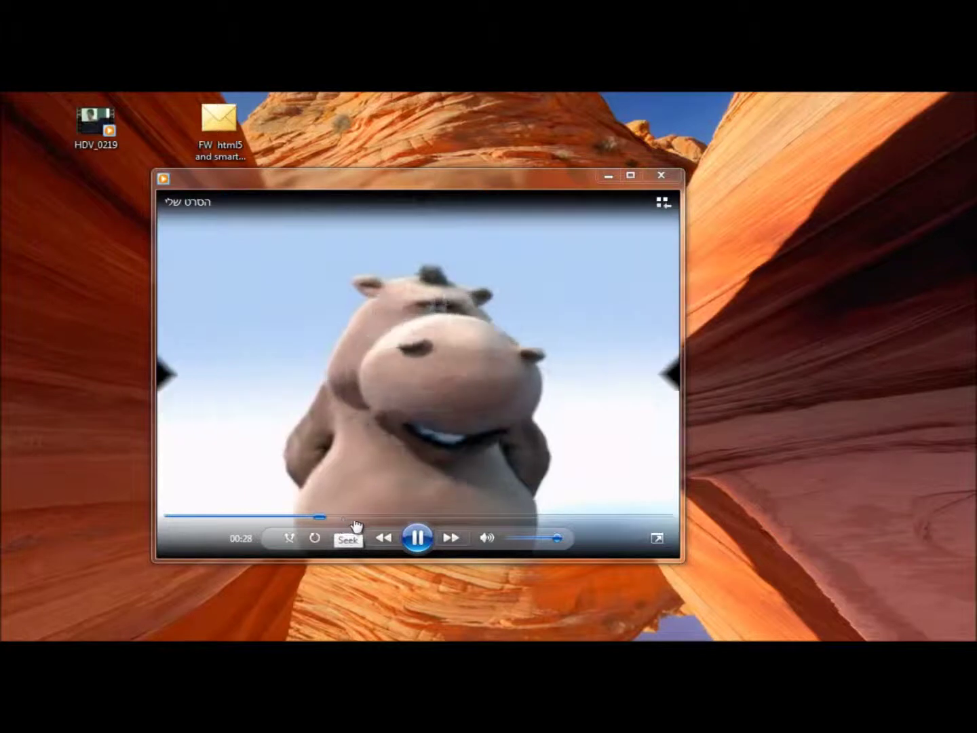
click(369, 518)
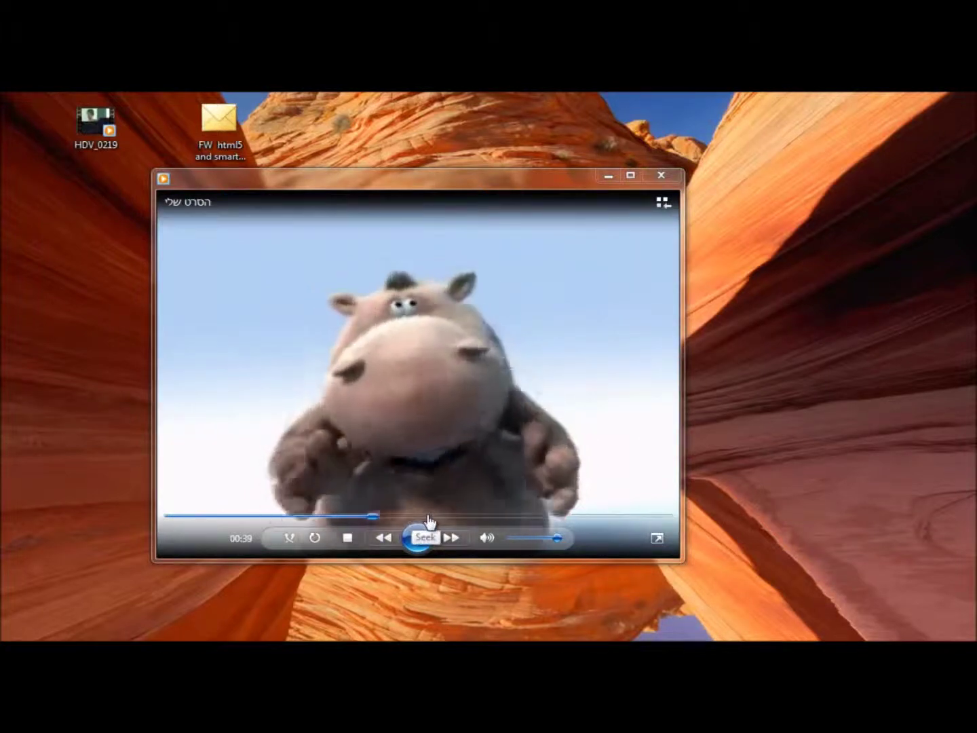
click(434, 518)
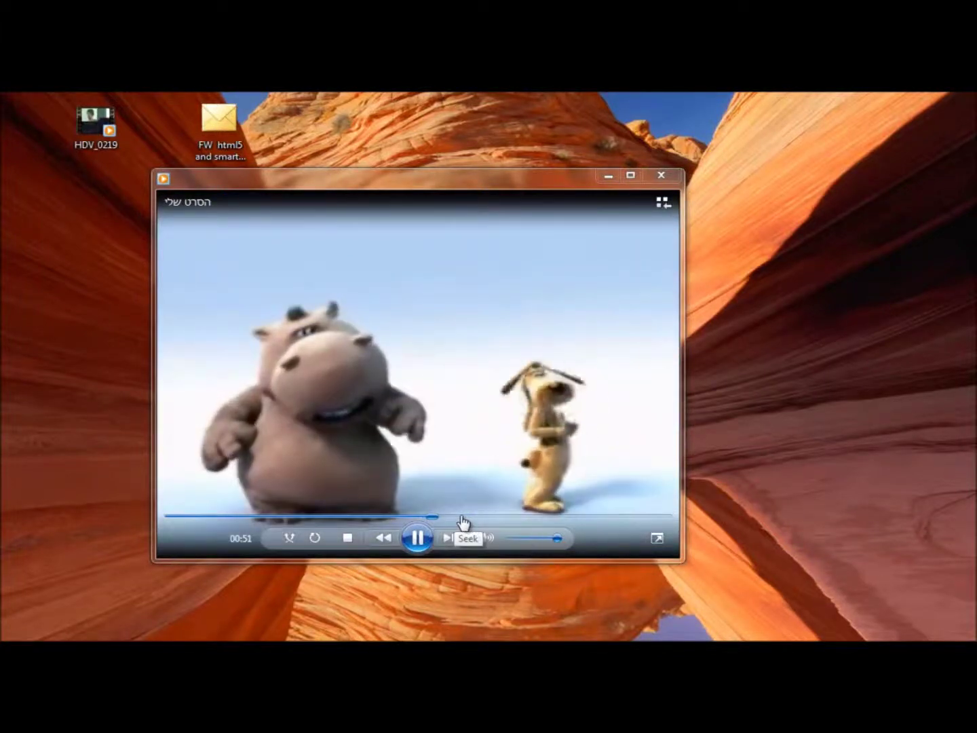
click(462, 519)
click(505, 518)
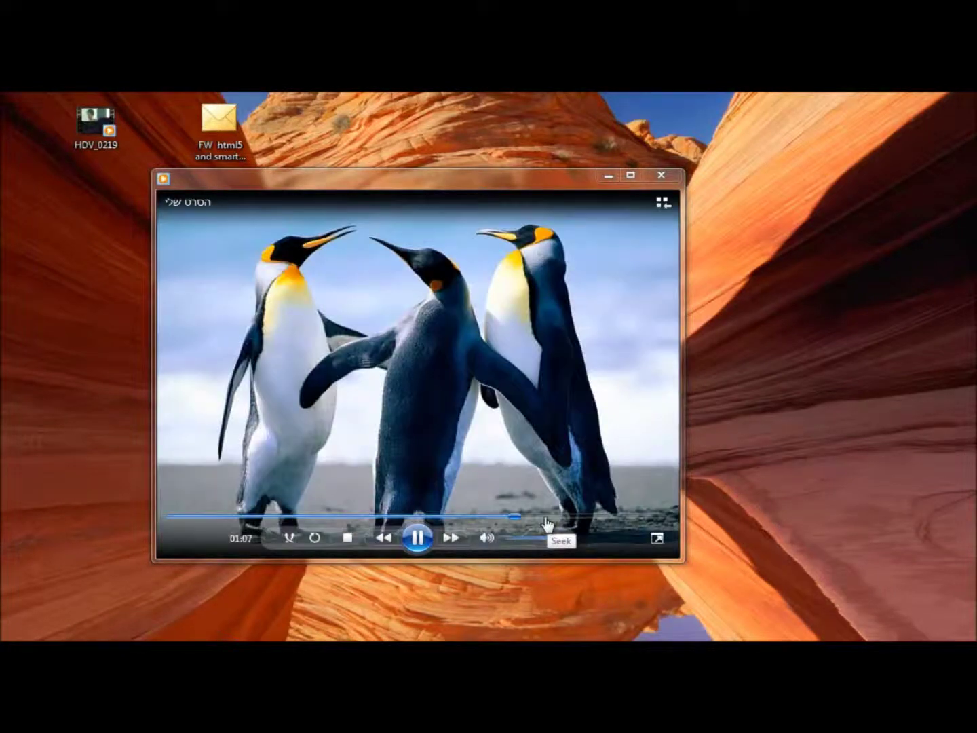
click(573, 518)
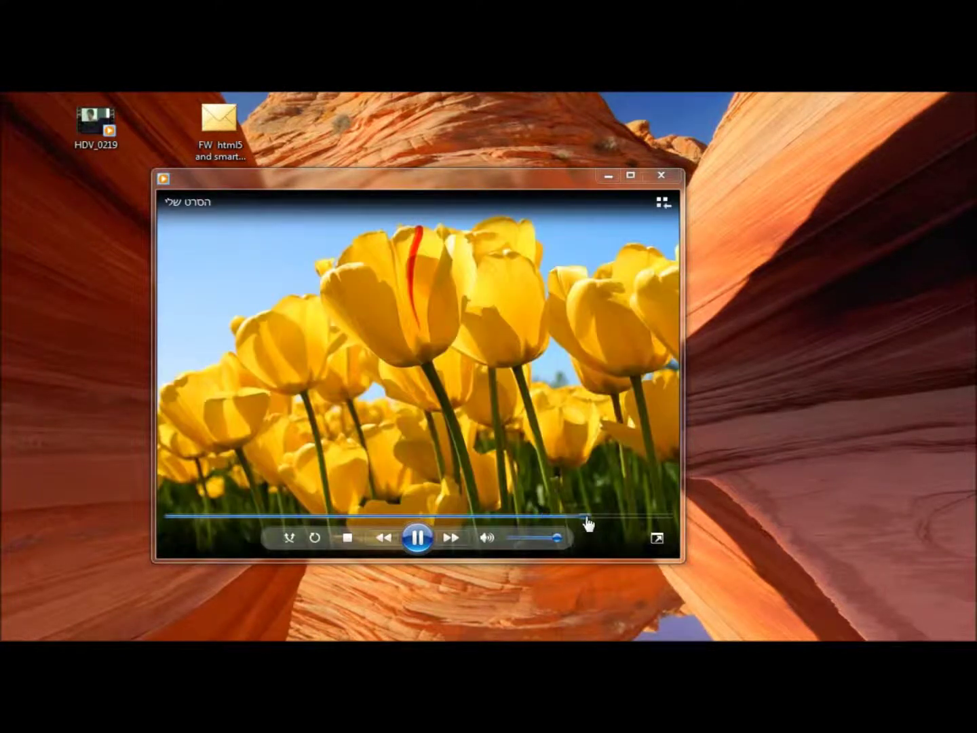
click(586, 518)
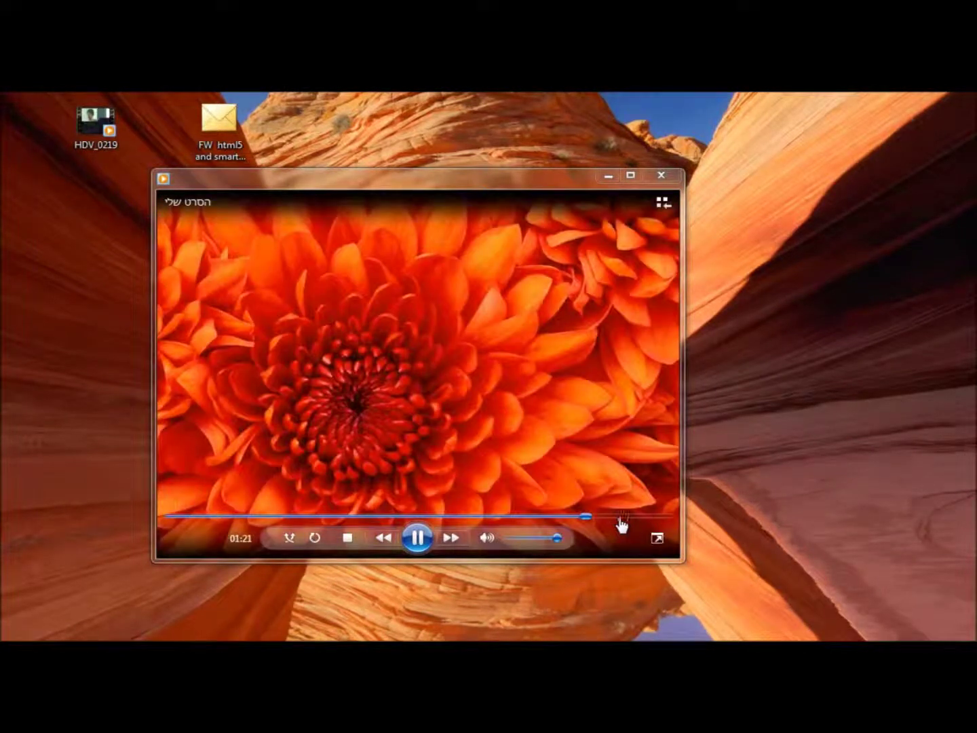
click(631, 518)
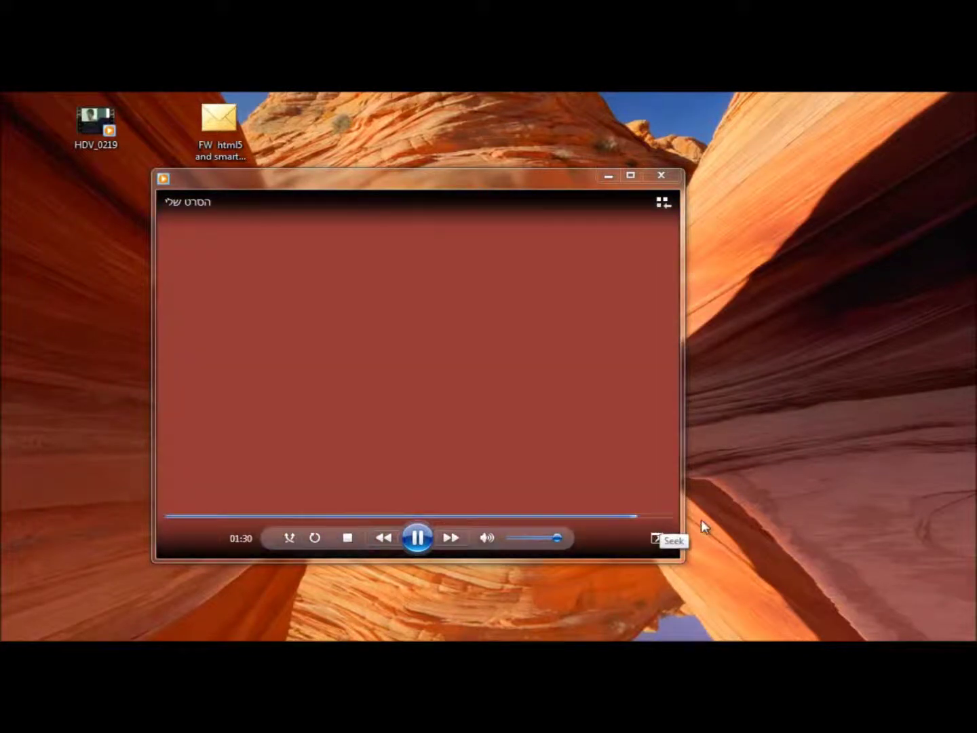